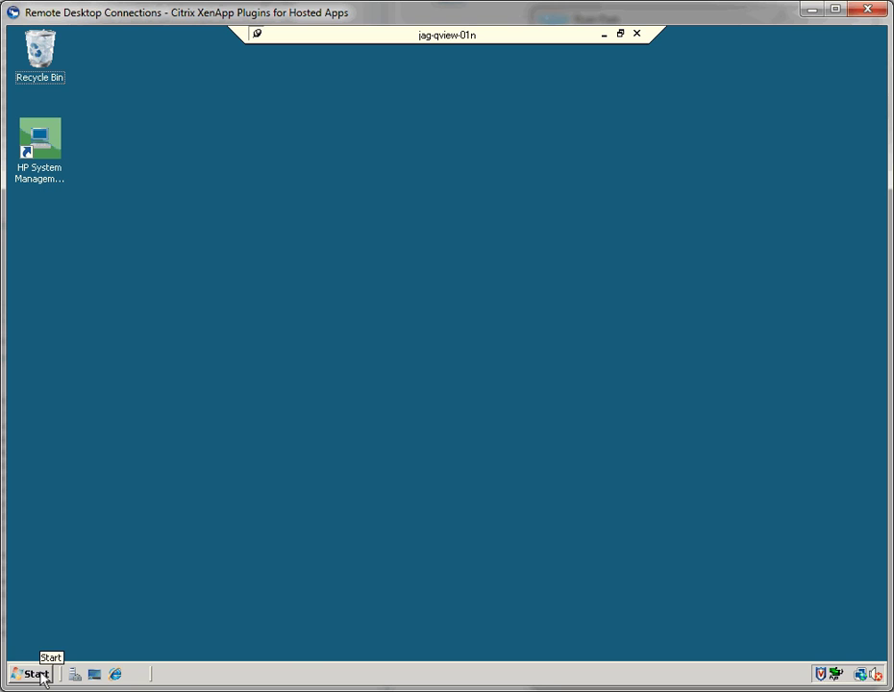
Launch QlikView 10, open the recent document MM-MetaMonitor and maximize the window
{"action": "left_click", "coordinate": [35, 673]}
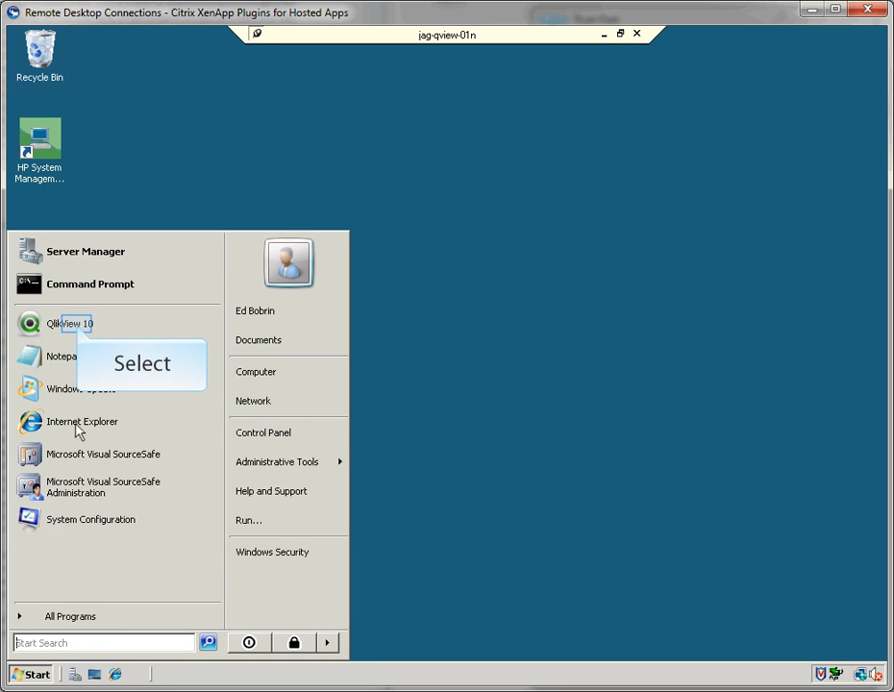
{"action": "left_click", "coordinate": [78, 329]}
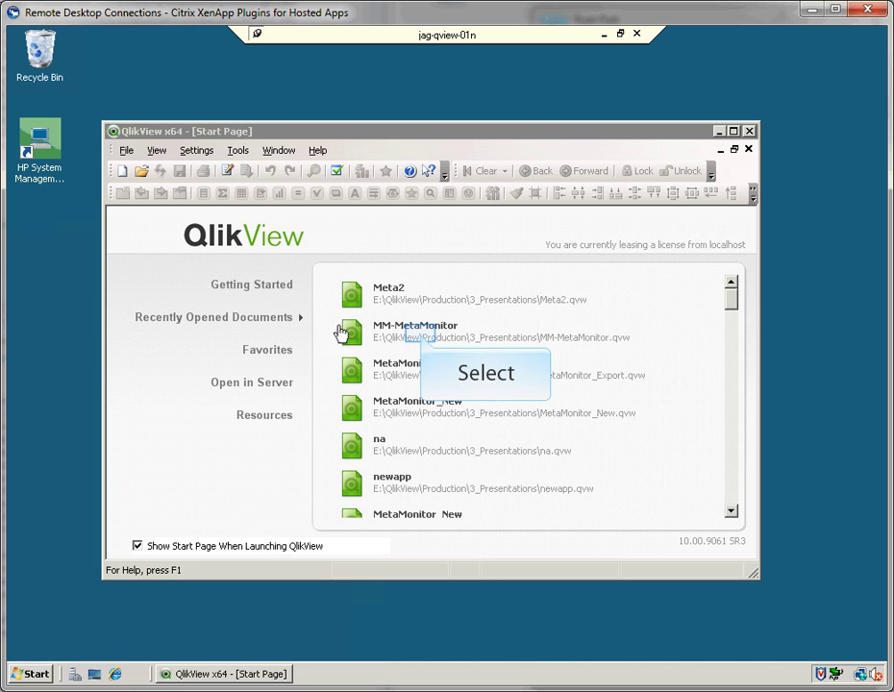
{"action": "left_click", "coordinate": [421, 336]}
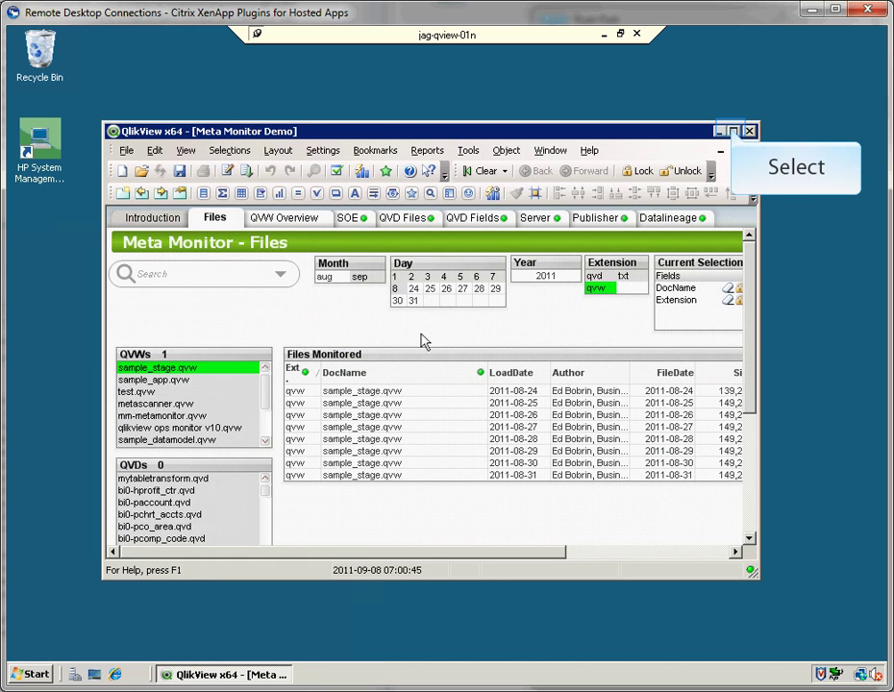
{"action": "left_click", "coordinate": [733, 131]}
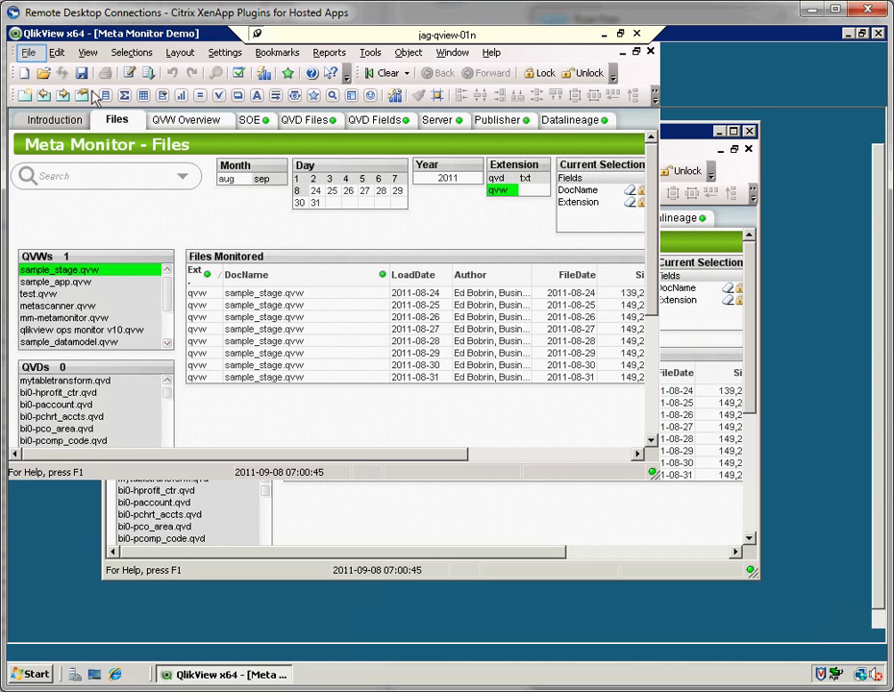
Start exporting the document layout, choosing E:\QlikView\Production\3_Presentations as the parent folder for the structure files
{"action": "left_click", "coordinate": [30, 53]}
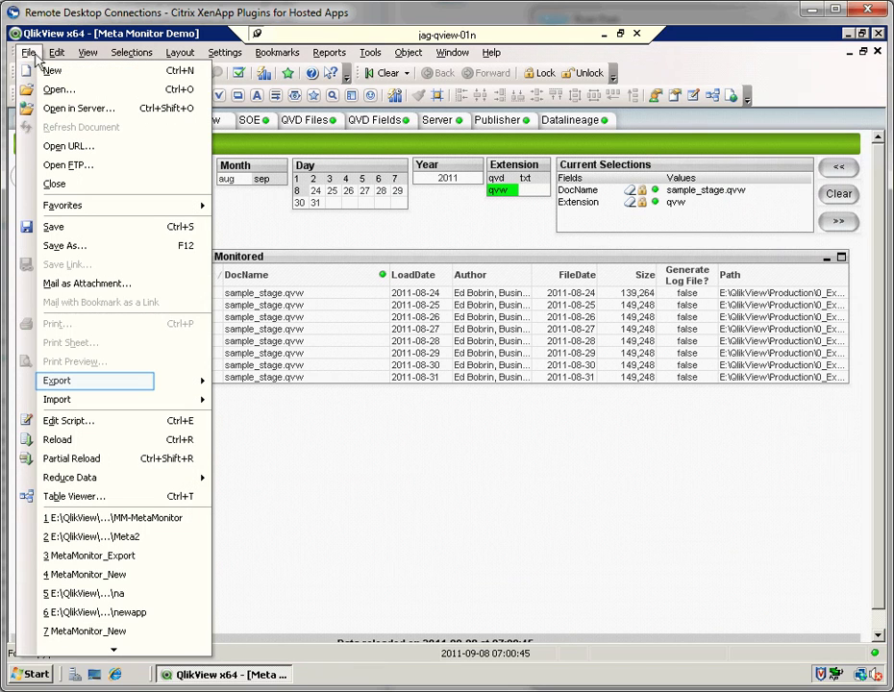
{"action": "mouse_move", "coordinate": [96, 387]}
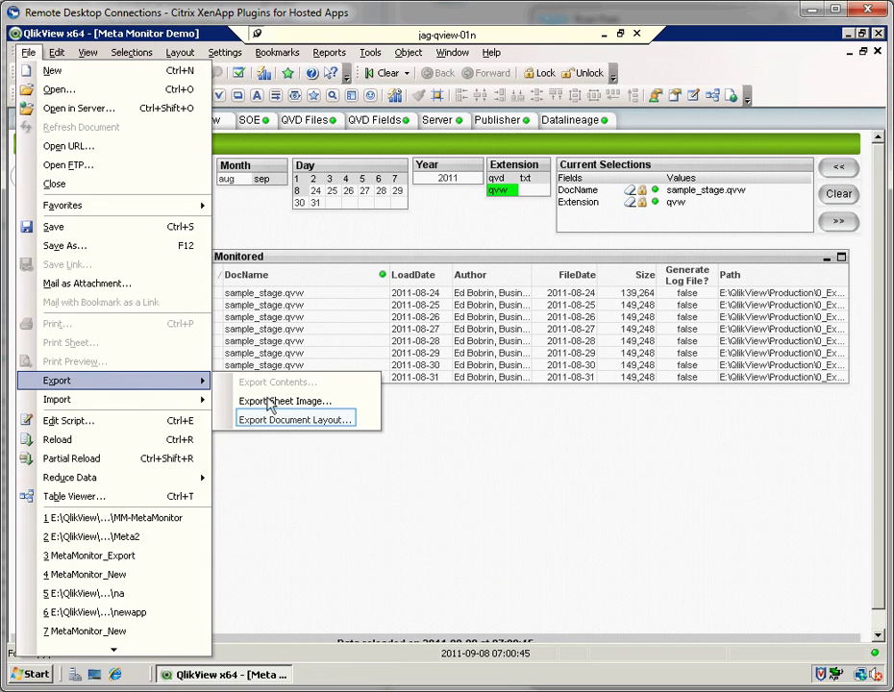
{"action": "left_click", "coordinate": [293, 420]}
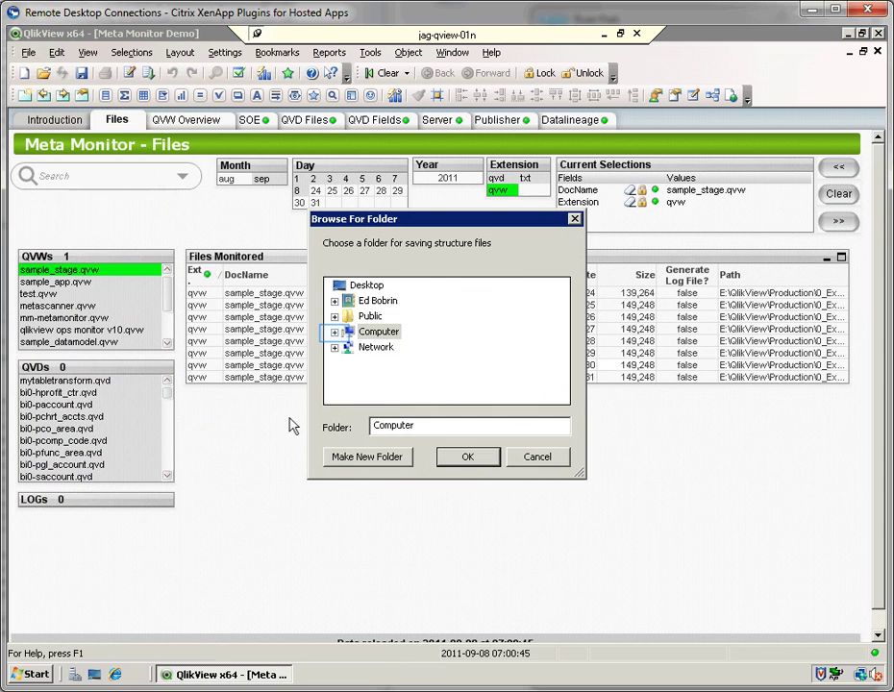
{"action": "left_click", "coordinate": [335, 331]}
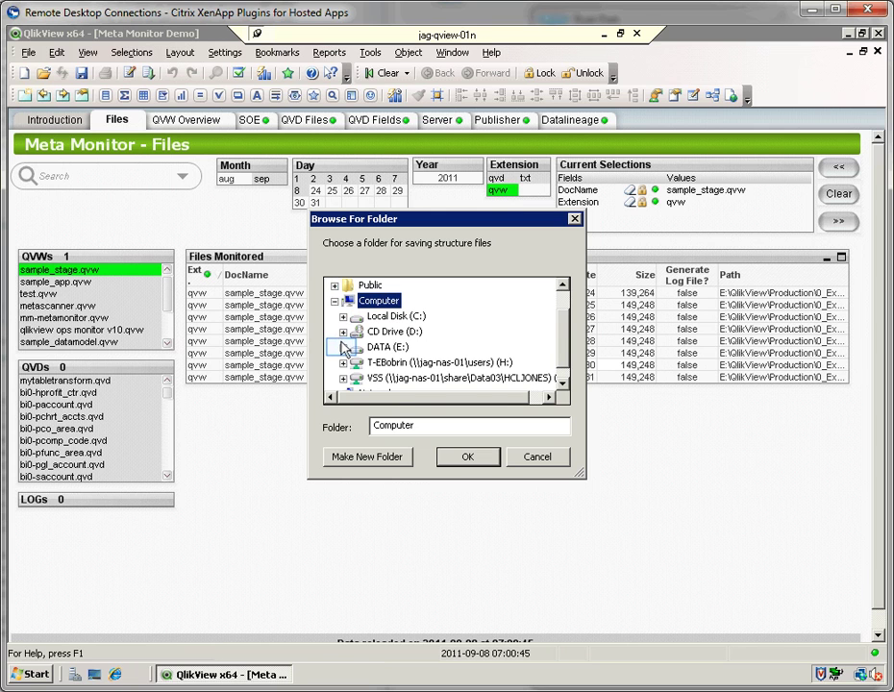
{"action": "left_click", "coordinate": [343, 346]}
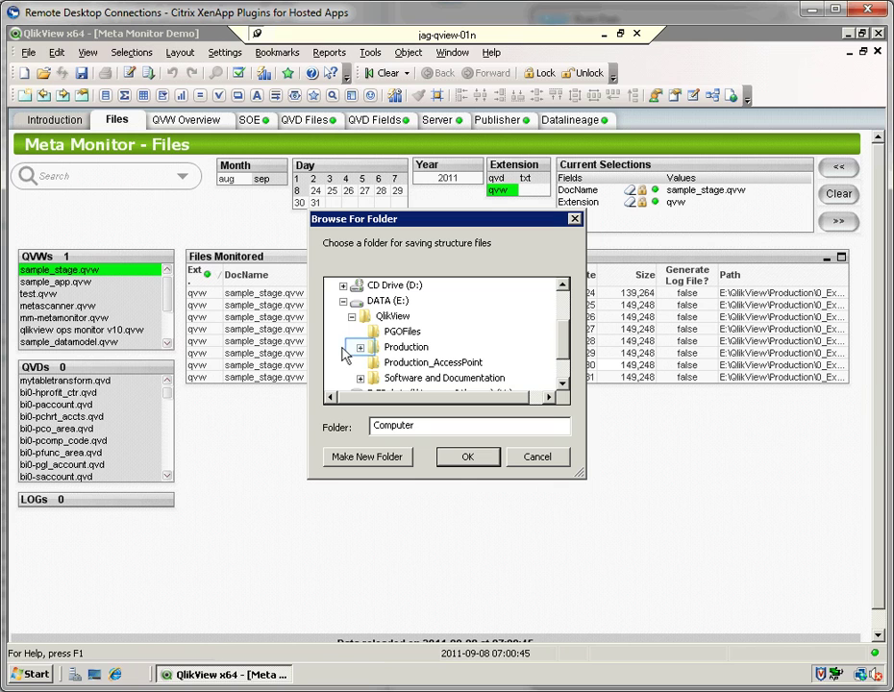
{"action": "left_click", "coordinate": [361, 348]}
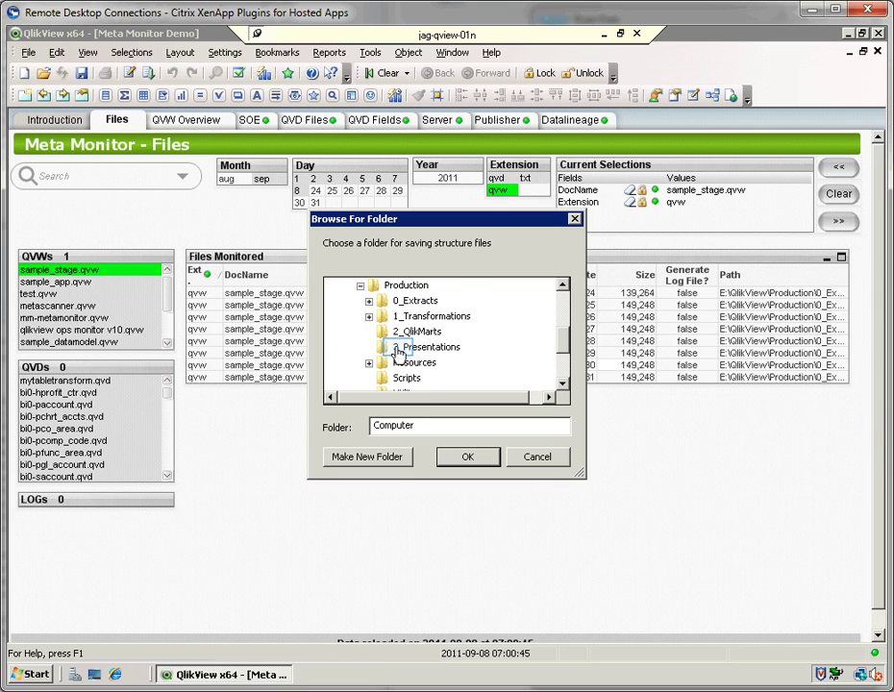
{"action": "left_click", "coordinate": [402, 350]}
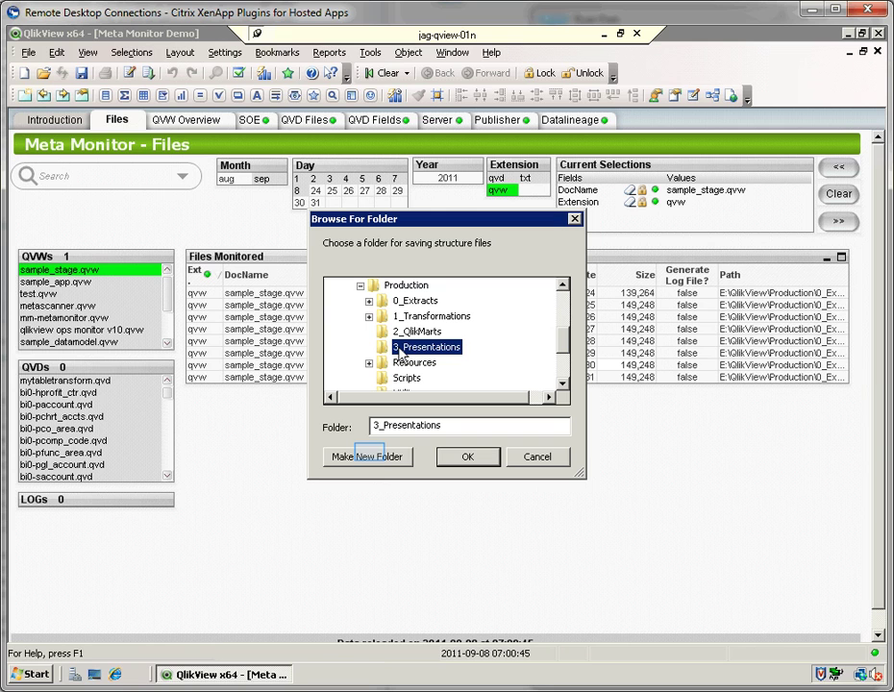
Create a new folder named Meta-prj inside 3_Presentations and export the document layout into it
{"action": "left_click", "coordinate": [373, 458]}
{"action": "type", "text": "Meta-pr"}
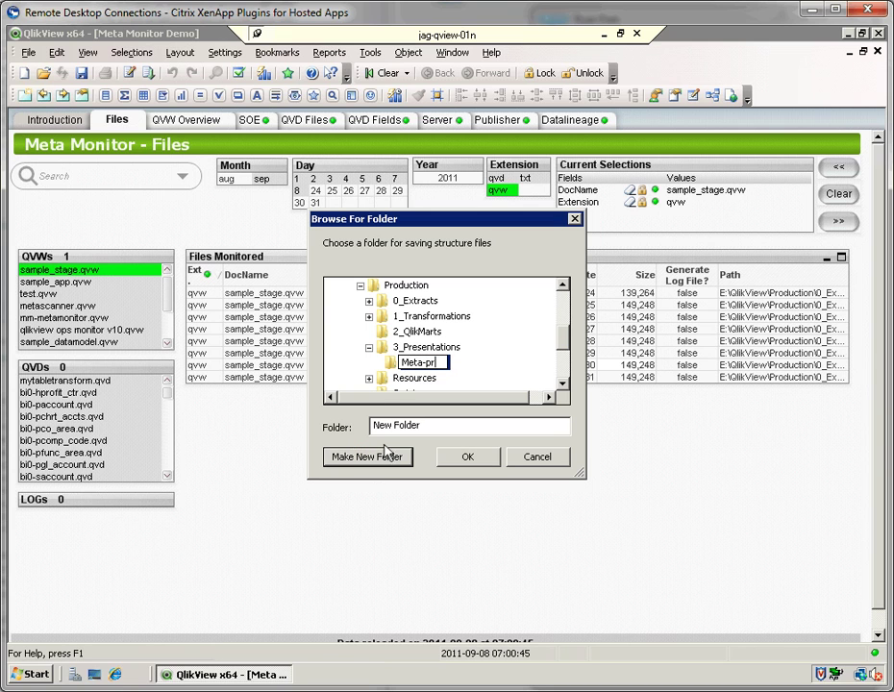
{"action": "type", "text": "j"}
{"action": "left_click", "coordinate": [391, 366]}
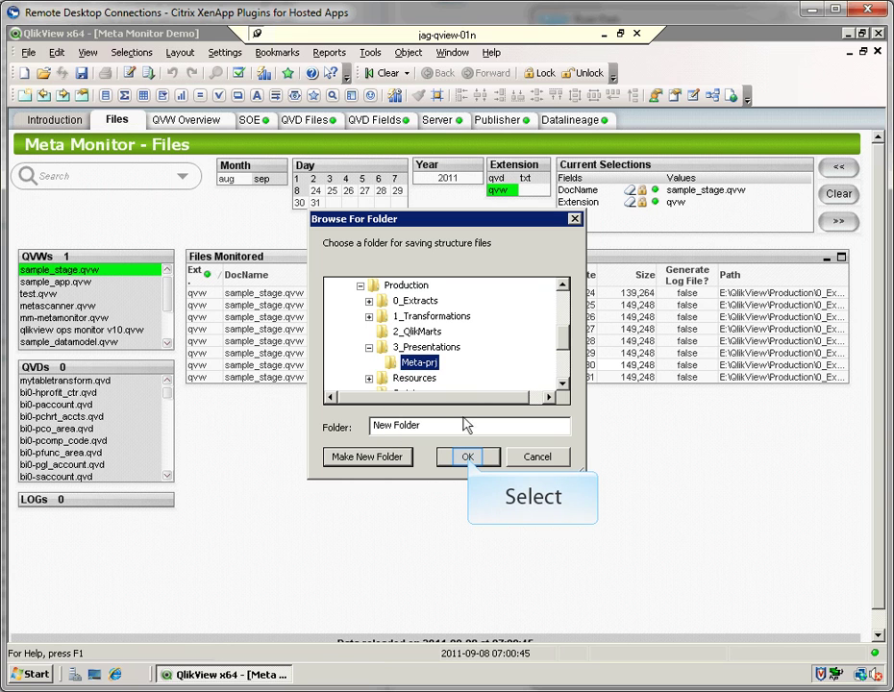
{"action": "left_click", "coordinate": [467, 457]}
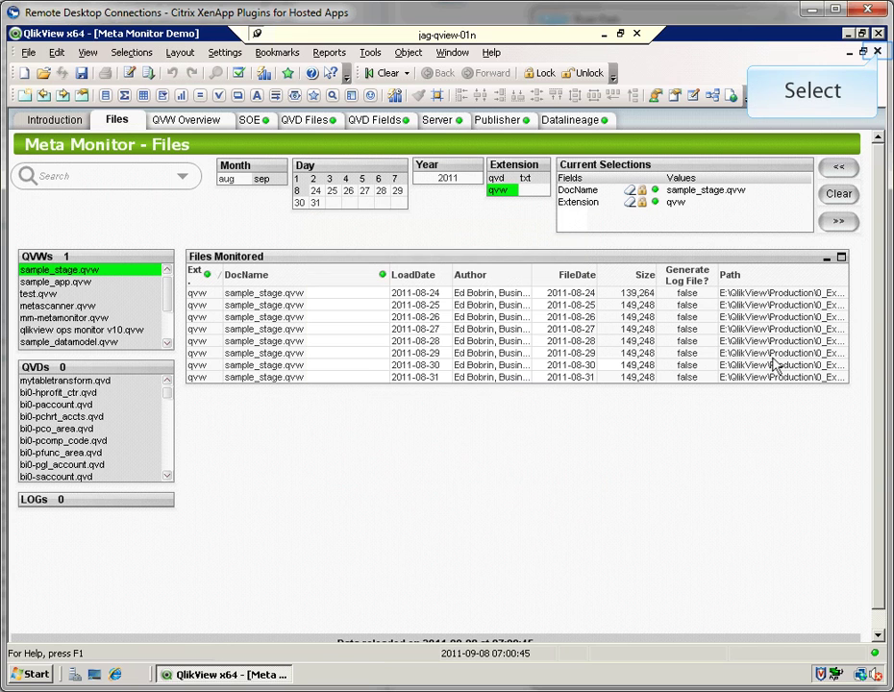
Close the document and open the Meta-prj folder under E:\QlikView\Production\3_Presentations in Windows Explorer
{"action": "left_click", "coordinate": [877, 52]}
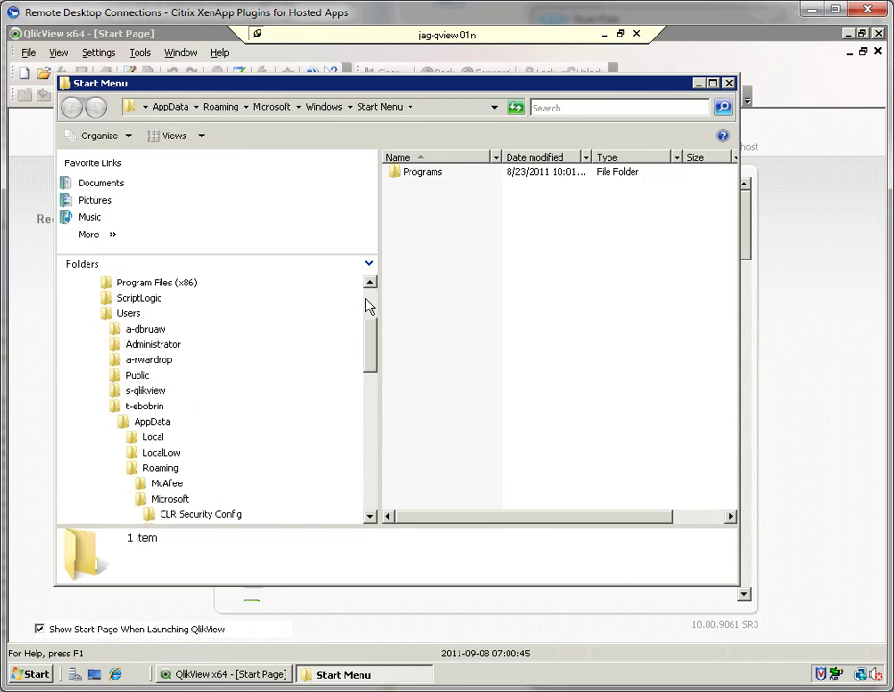
{"action": "left_click", "coordinate": [366, 299]}
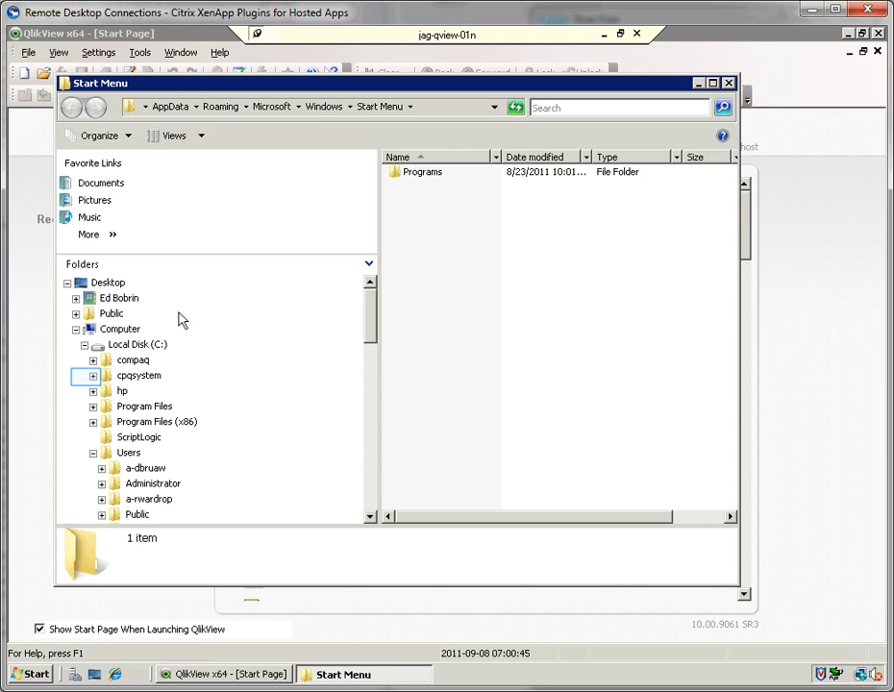
{"action": "left_click", "coordinate": [85, 376]}
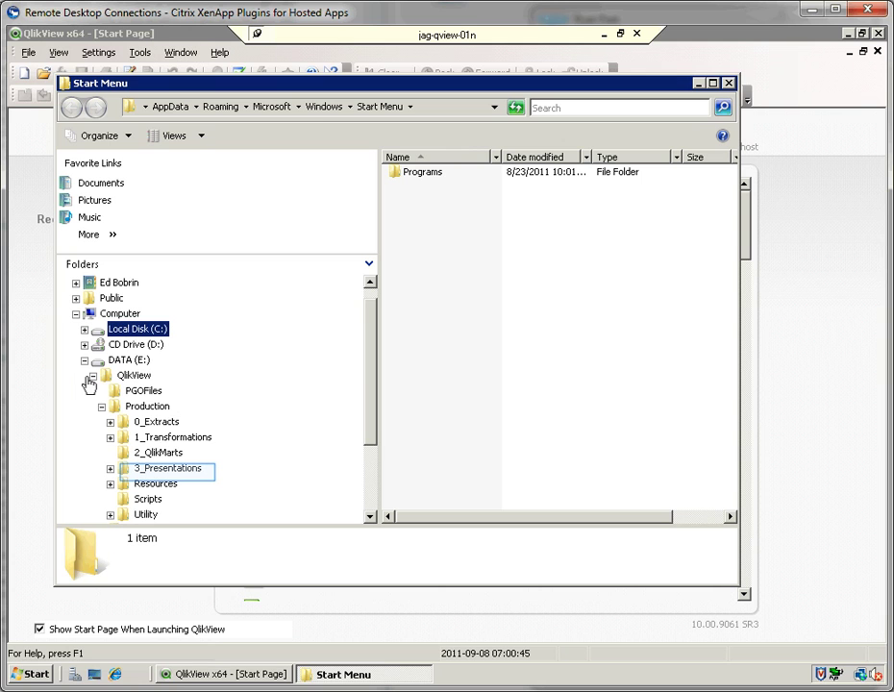
{"action": "left_click", "coordinate": [110, 467]}
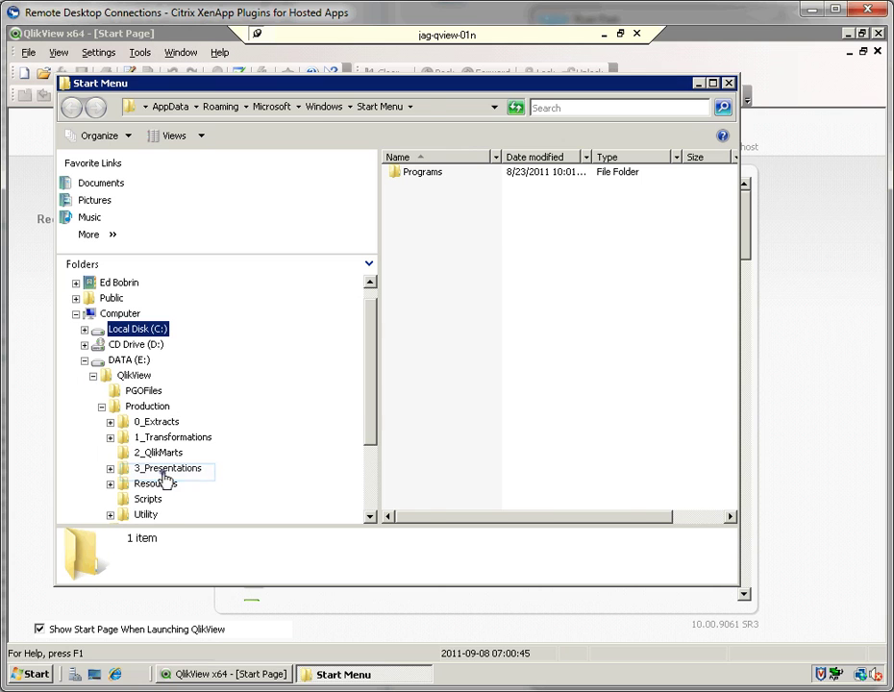
{"action": "left_click", "coordinate": [163, 482]}
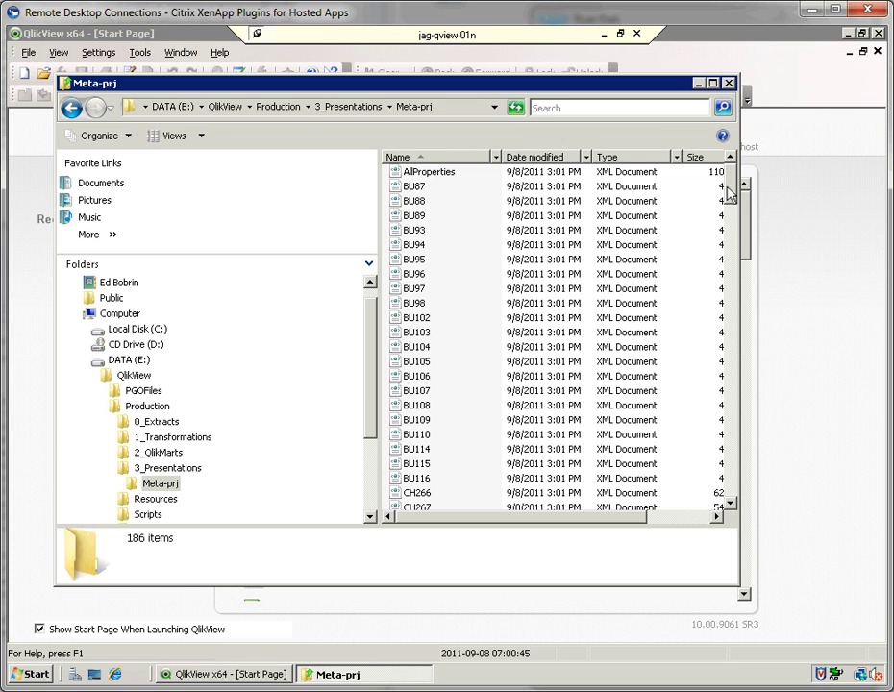
Look through the exported XML files in the Meta-prj folder and return to 3_Presentations
{"action": "left_click_drag", "start_coordinate": [727, 192], "coordinate": [718, 412]}
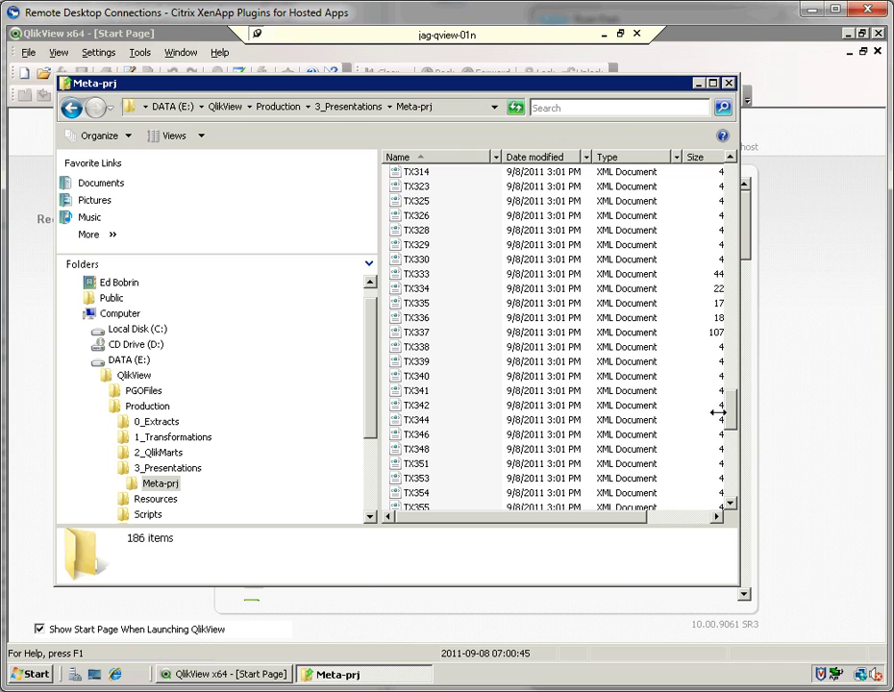
{"action": "left_click_drag", "start_coordinate": [742, 332], "coordinate": [784, 389]}
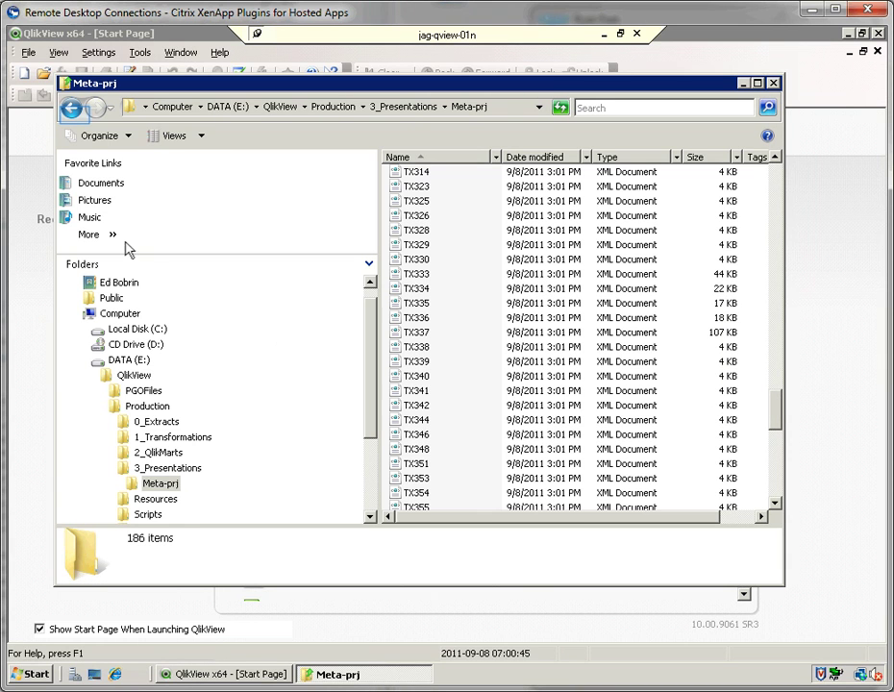
{"action": "left_click", "coordinate": [70, 107]}
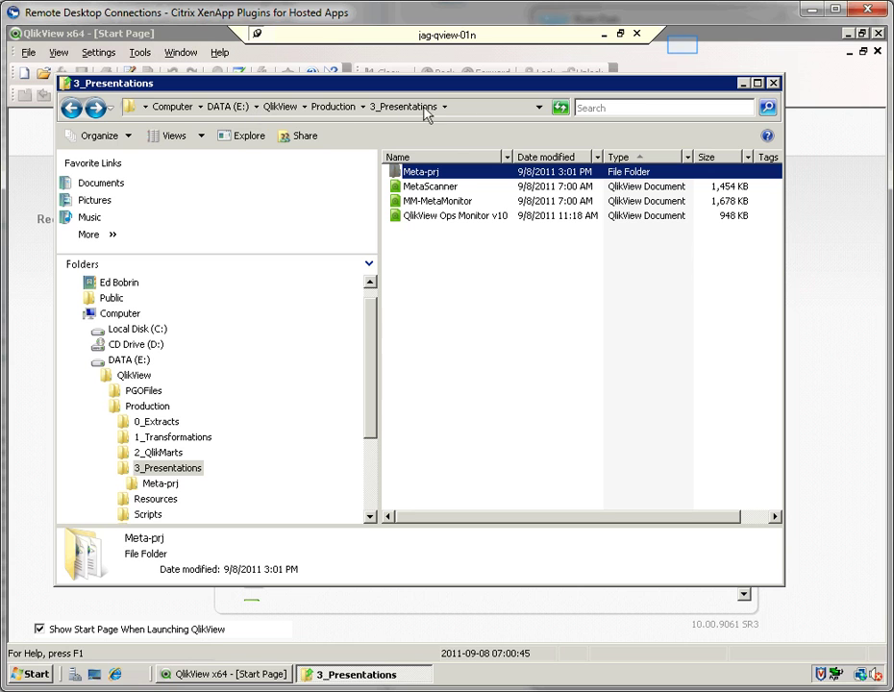
Switch to QlikView, save a new blank document made without the wizard as Meta2 in 3_Presentations, and close the program
{"action": "left_click", "coordinate": [685, 51]}
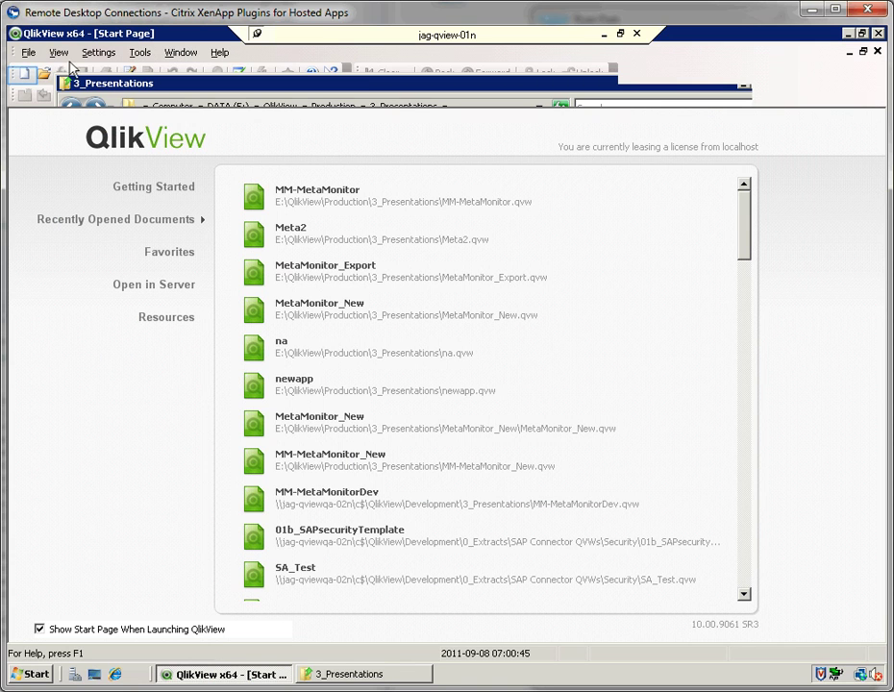
{"action": "left_click", "coordinate": [23, 73]}
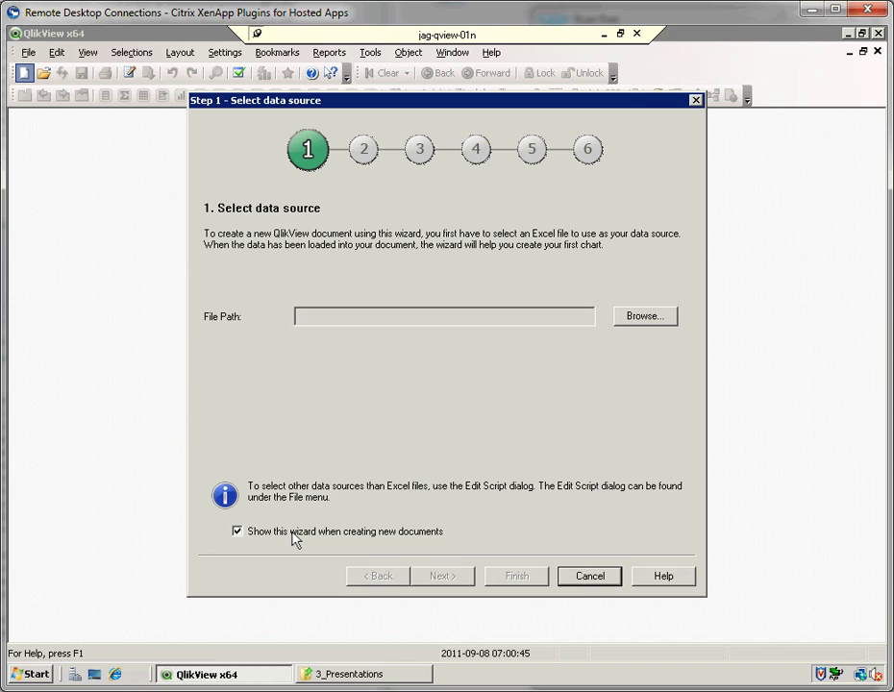
{"action": "key", "text": "Escape"}
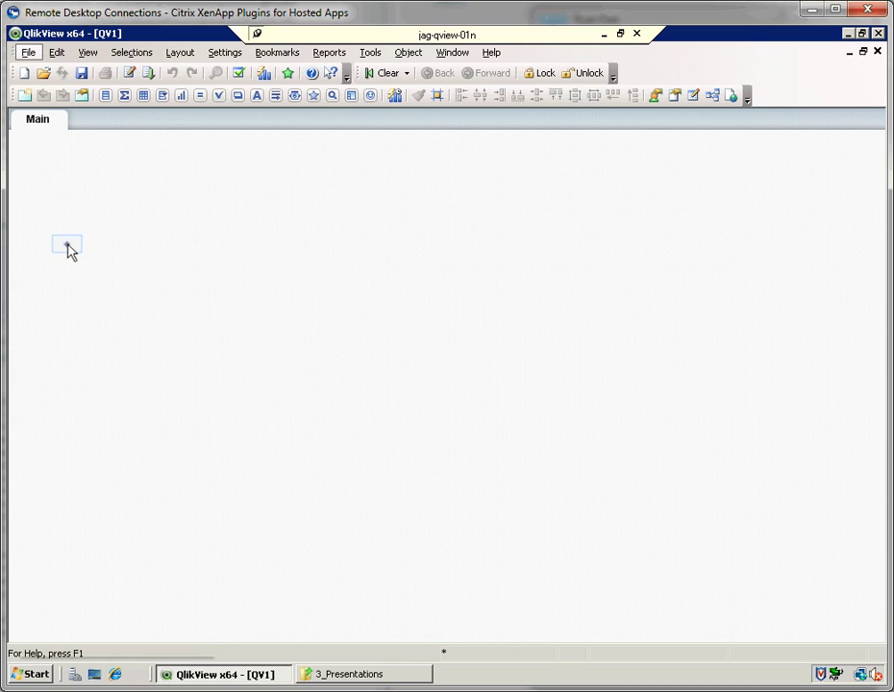
{"action": "key", "text": "ctrl+s"}
{"action": "type", "text": "Meta"}
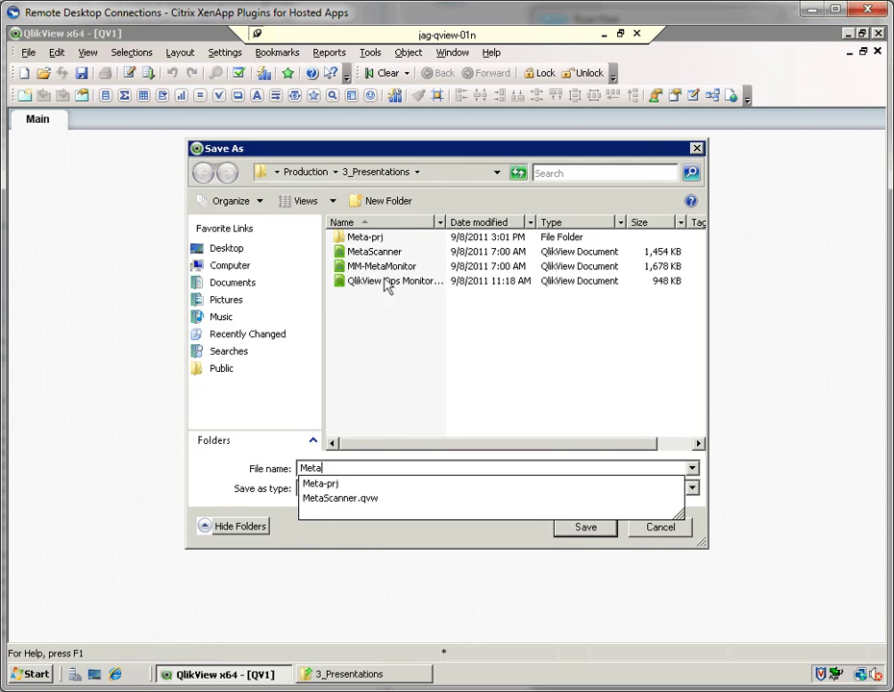
{"action": "type", "text": "2"}
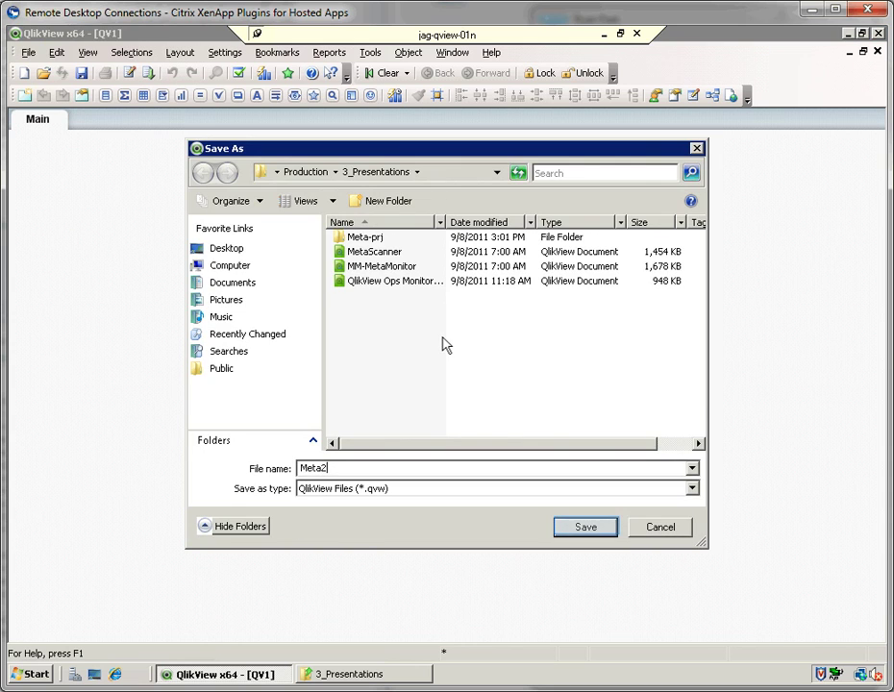
{"action": "left_click", "coordinate": [574, 530]}
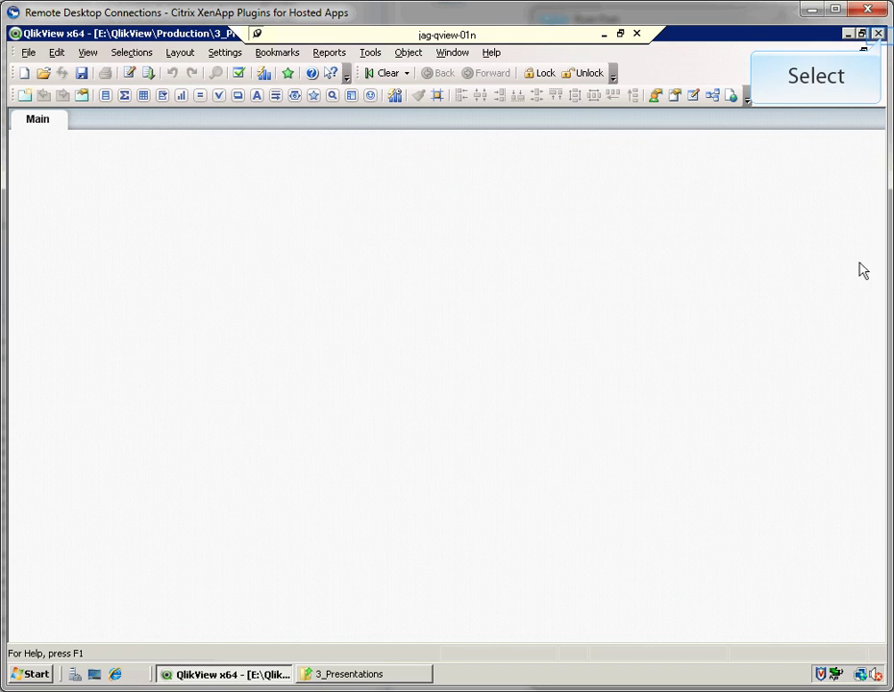
{"action": "left_click", "coordinate": [877, 33]}
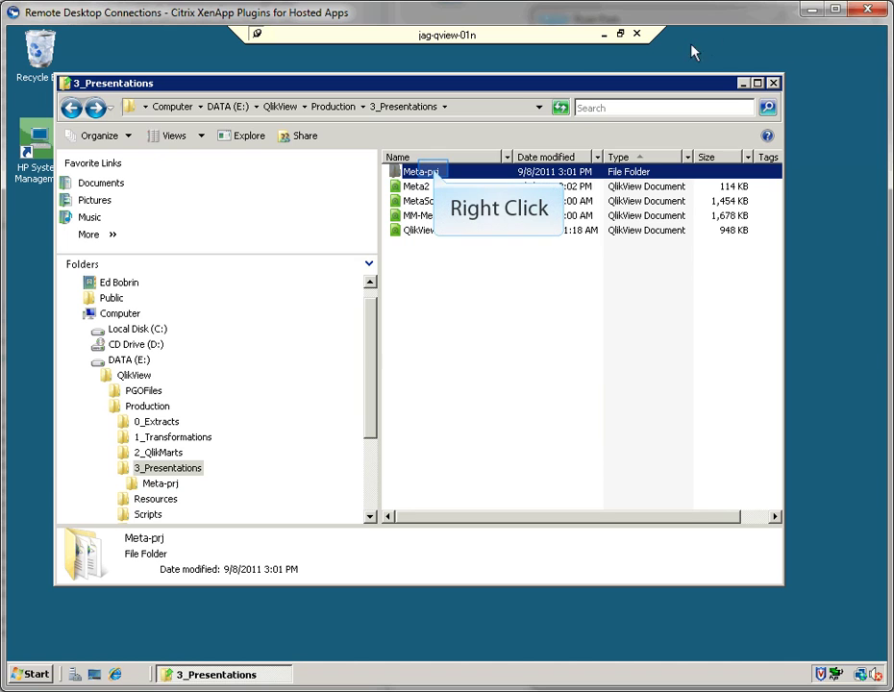
Duplicate the Meta-prj folder within the 3_Presentations folder
{"action": "right_click", "coordinate": [434, 175]}
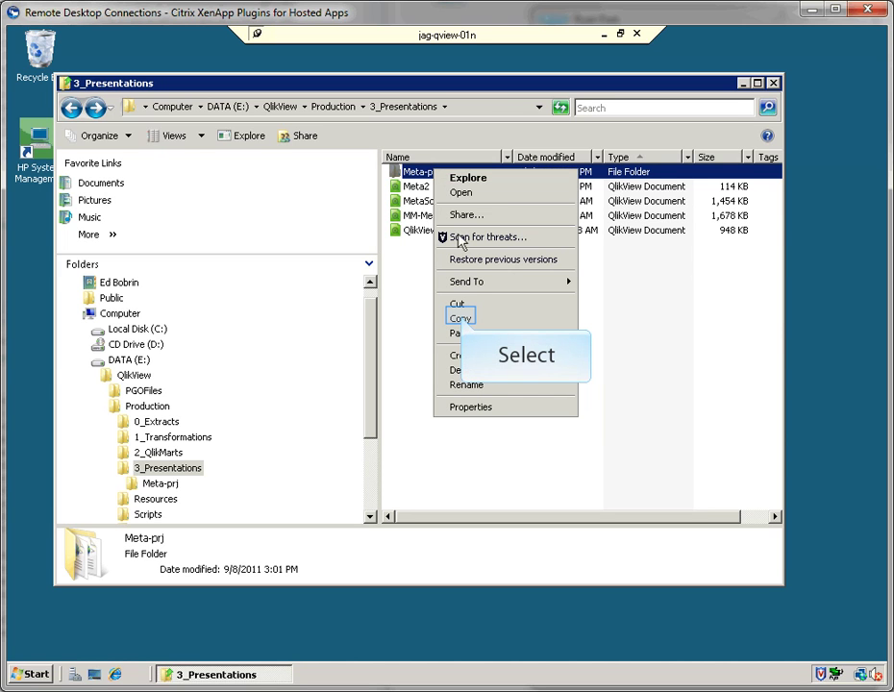
{"action": "left_click", "coordinate": [460, 318]}
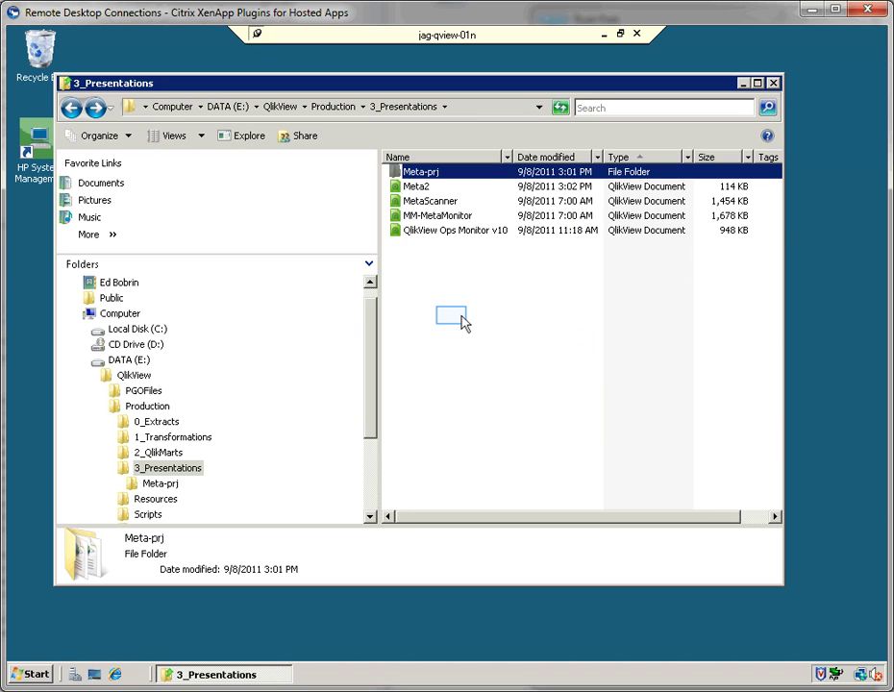
{"action": "right_click", "coordinate": [455, 321]}
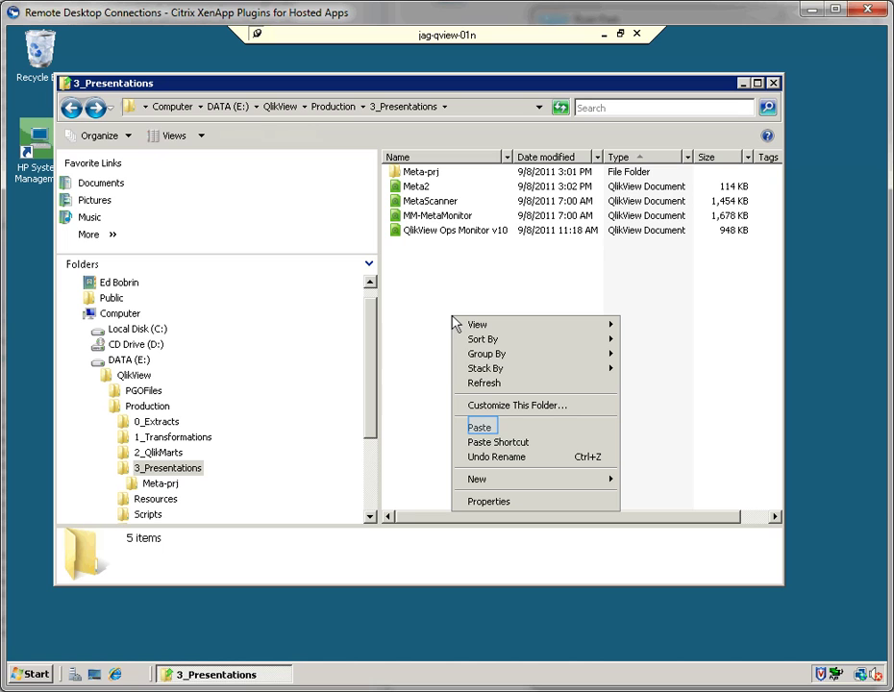
{"action": "left_click", "coordinate": [480, 428]}
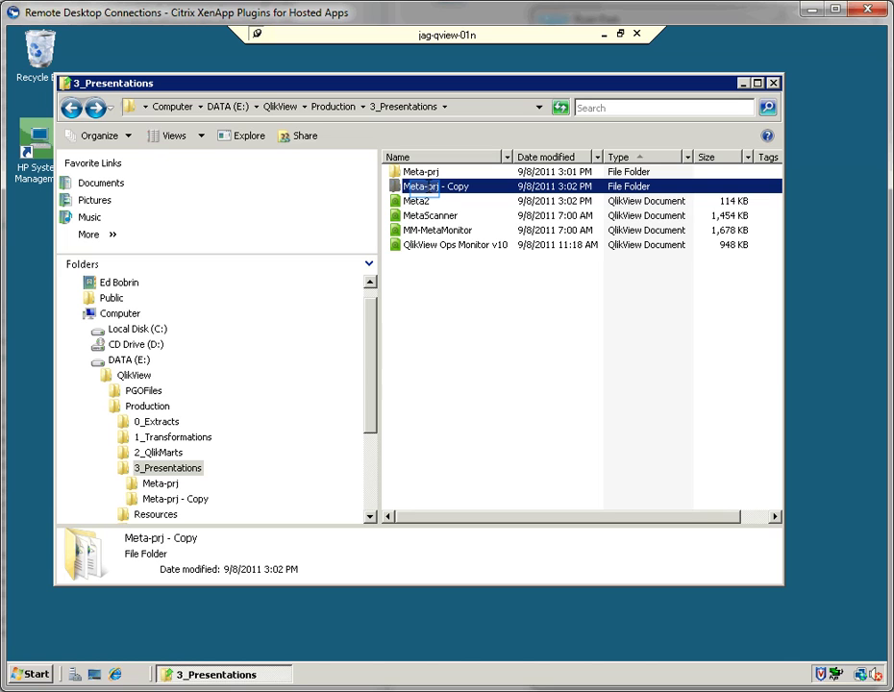
Rename the copied Meta-prj folder as Meta2-prj so it matches the Meta2 document
{"action": "left_click", "coordinate": [427, 188]}
{"action": "left_click", "coordinate": [425, 188]}
{"action": "type", "text": "2"}
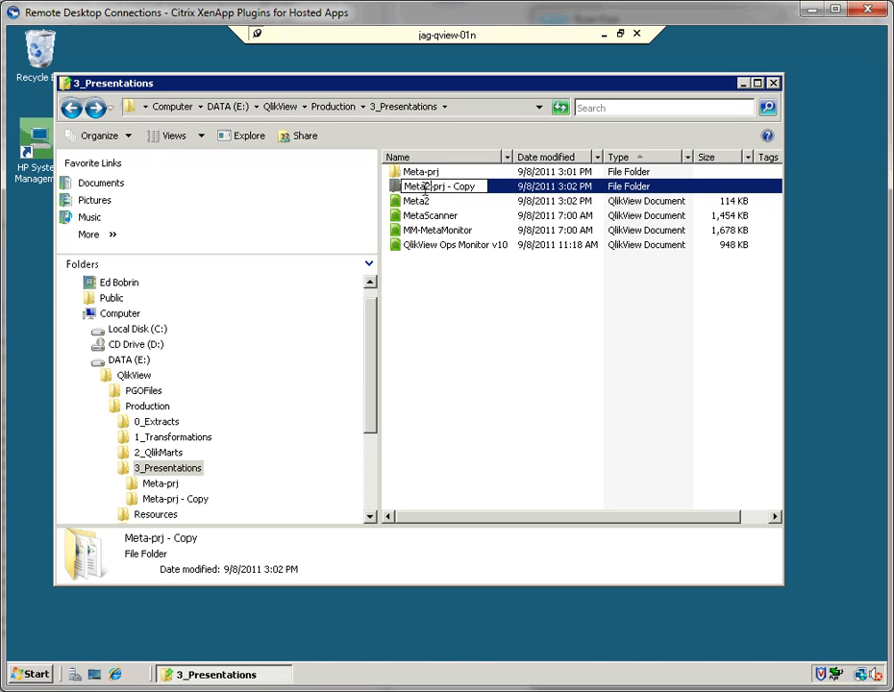
{"action": "left_click_drag", "start_coordinate": [444, 188], "coordinate": [499, 194]}
{"action": "key", "text": "Delete"}
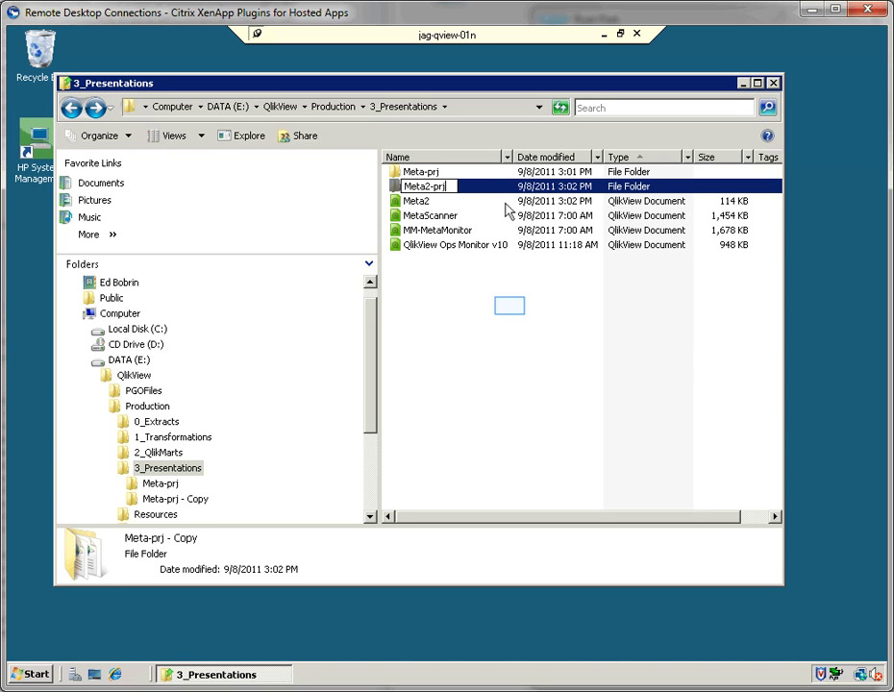
{"action": "double_click", "coordinate": [514, 313]}
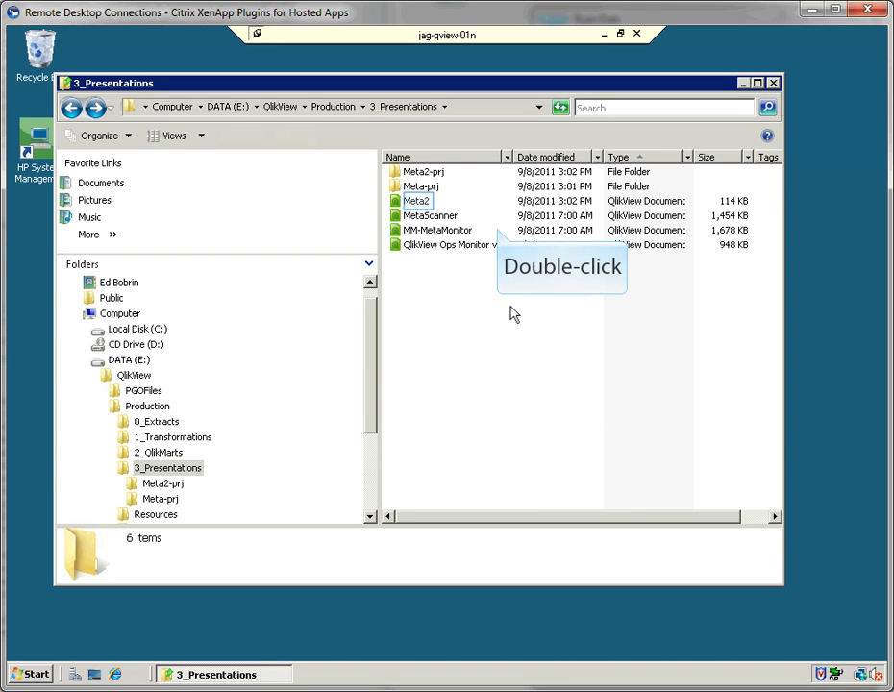
Open the Meta2 document from 3_Presentations and bring up its load script
{"action": "left_click", "coordinate": [419, 203]}
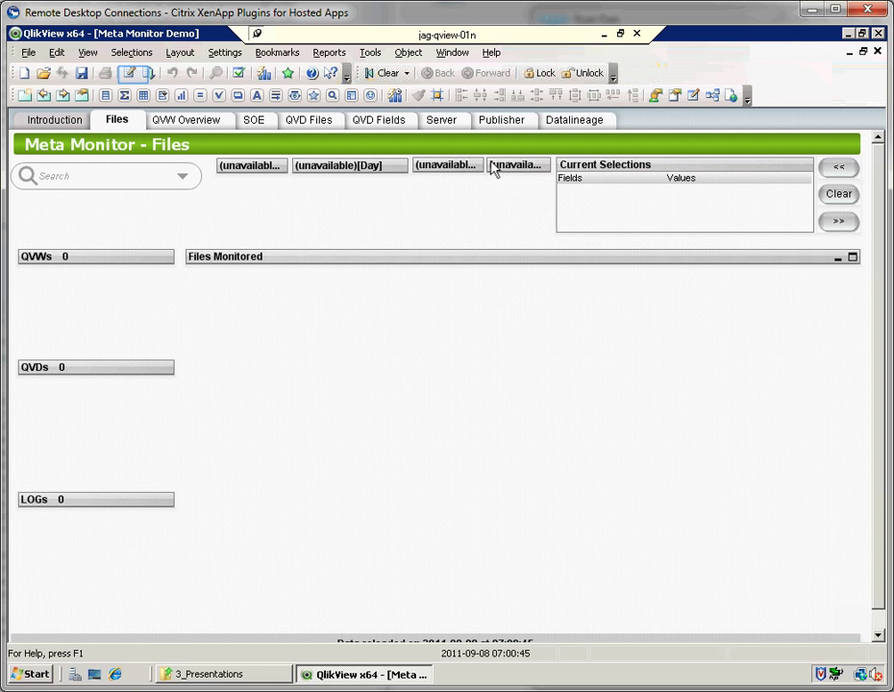
{"action": "left_click", "coordinate": [128, 73]}
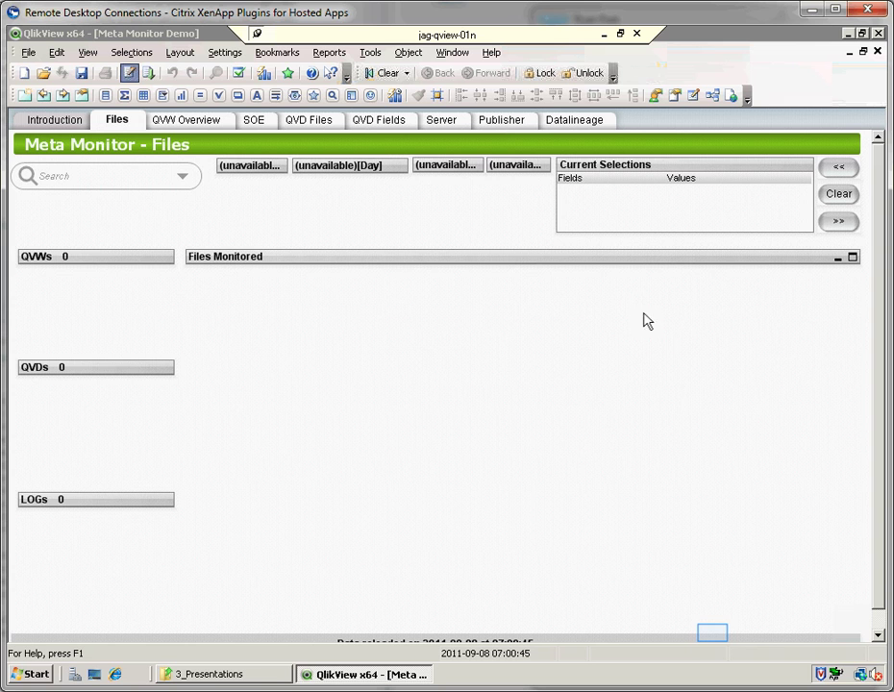
{"action": "key", "text": "ctrl+e"}
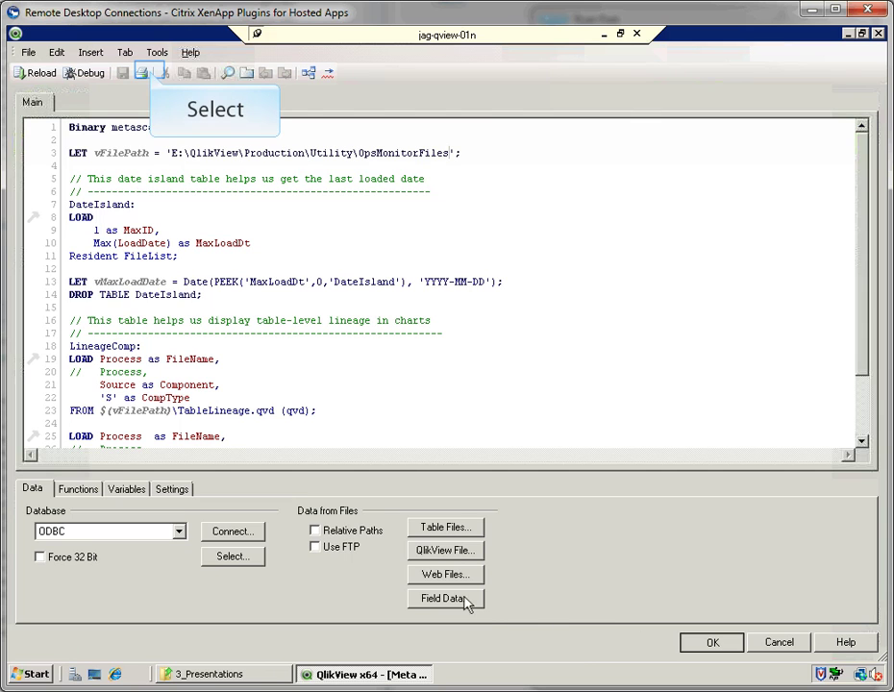
Reload the Meta2 document's data, then save the document and close QlikView
{"action": "left_click", "coordinate": [150, 71]}
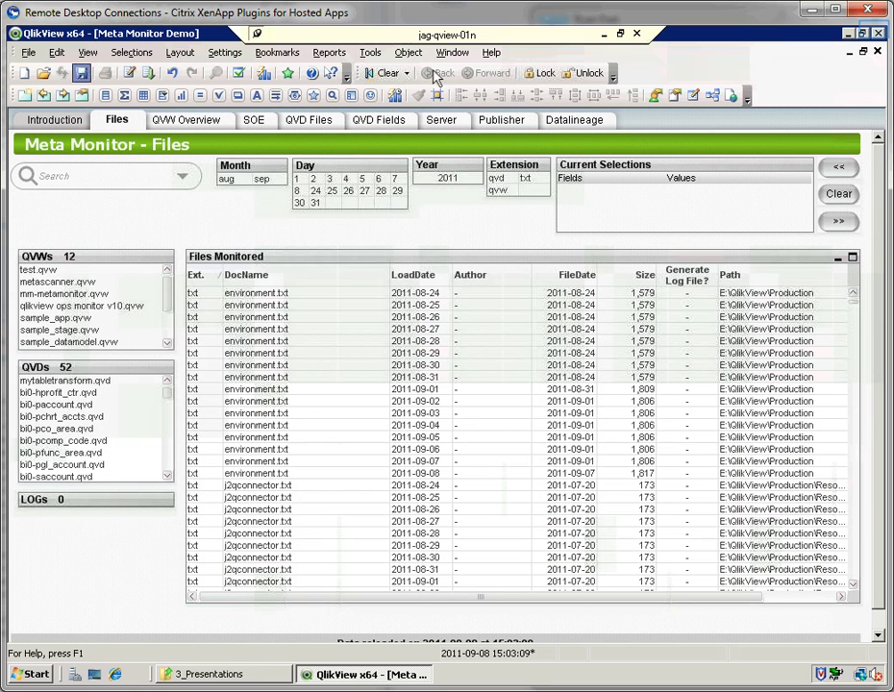
{"action": "left_click", "coordinate": [876, 34]}
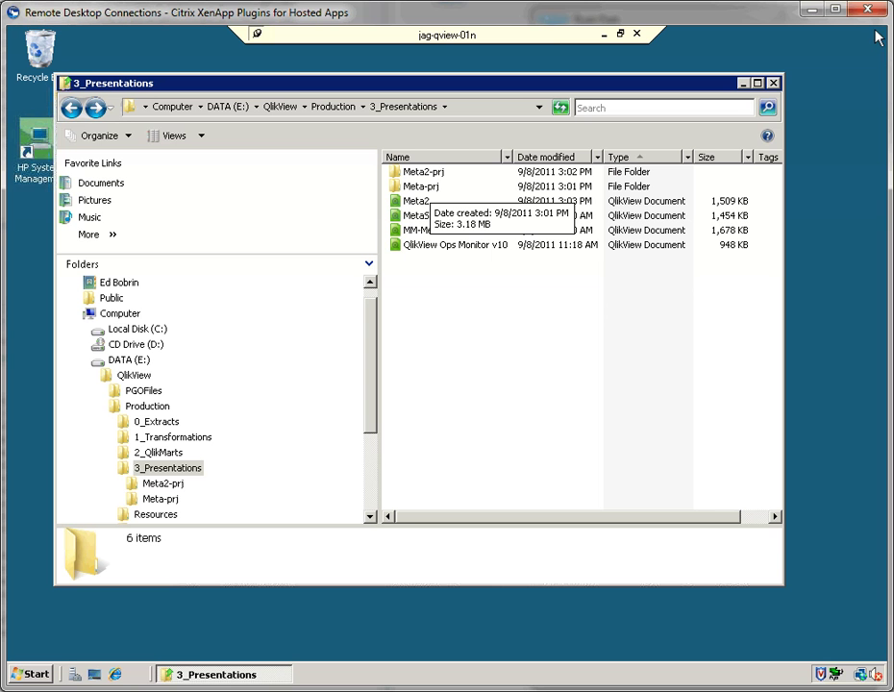